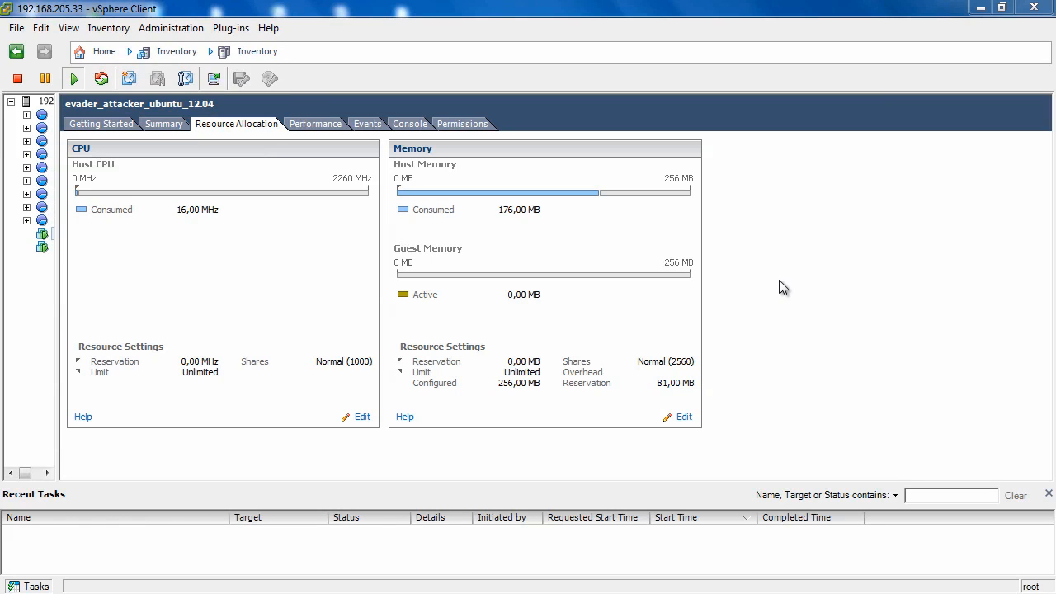
Step: Start deploying an OVF template from the local file evader_ubuntu_12.04.ovf and accept the template details
left_click(16, 28)
left_click(78, 69)
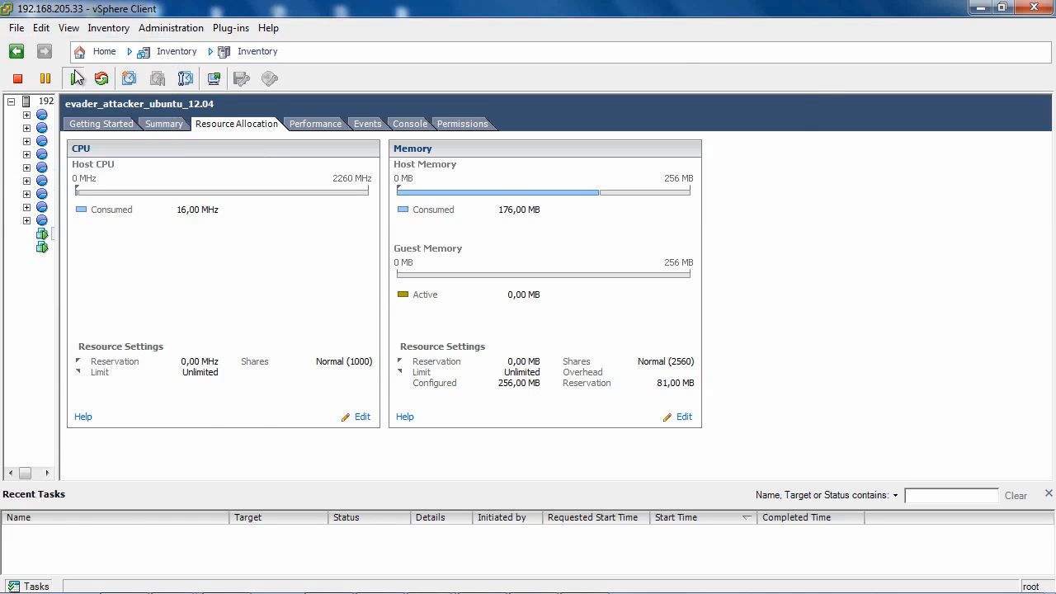
left_click(731, 259)
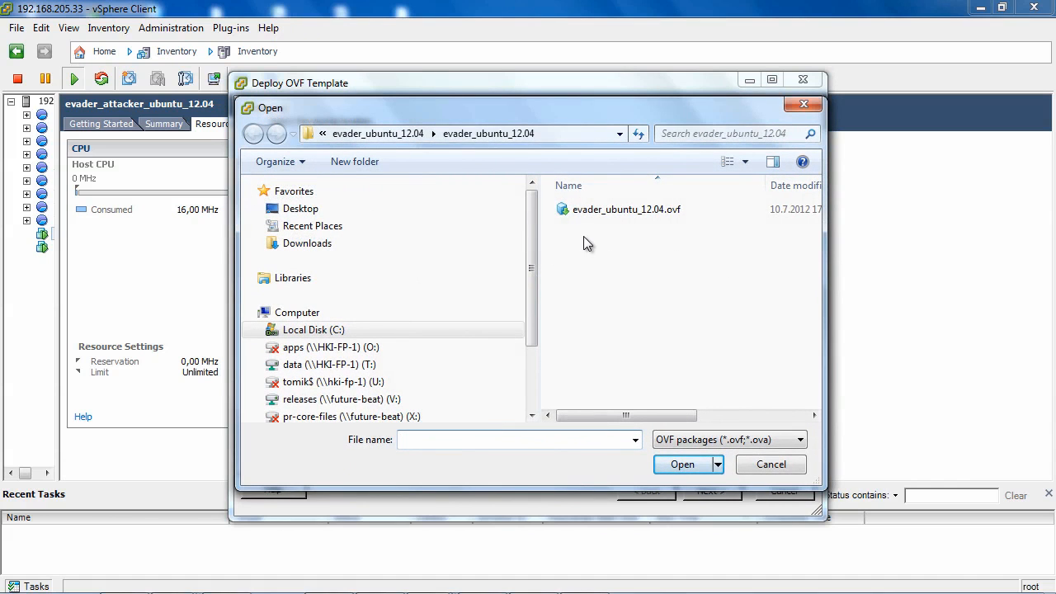
left_click(620, 213)
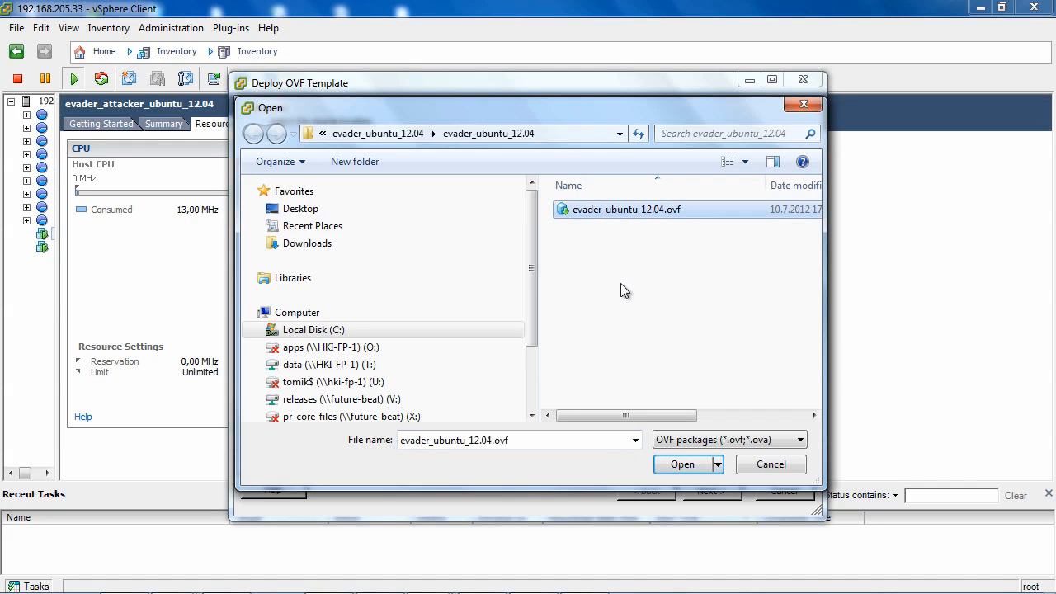
left_click(679, 466)
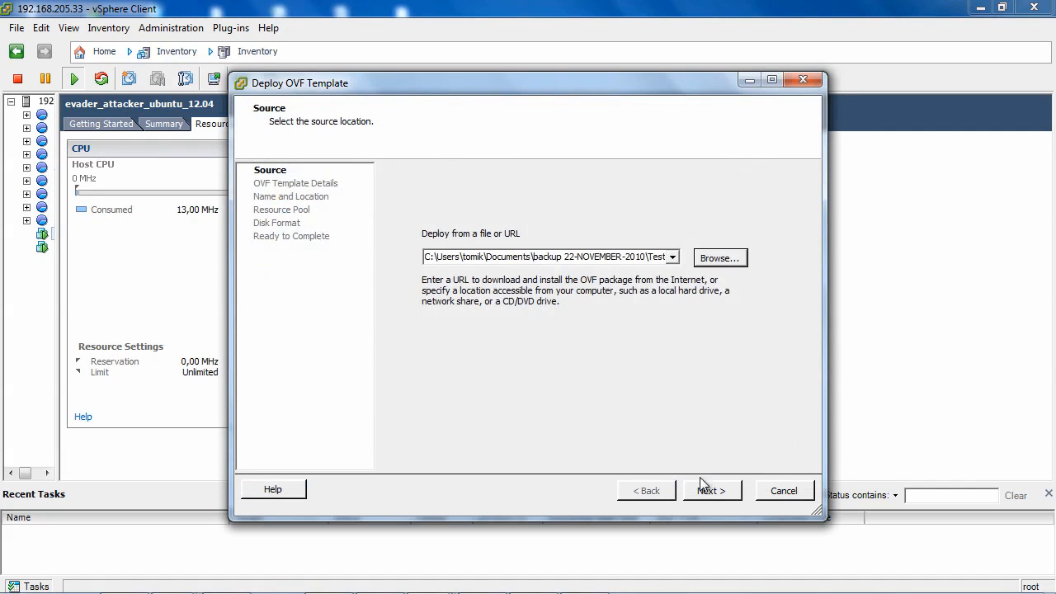
left_click(711, 491)
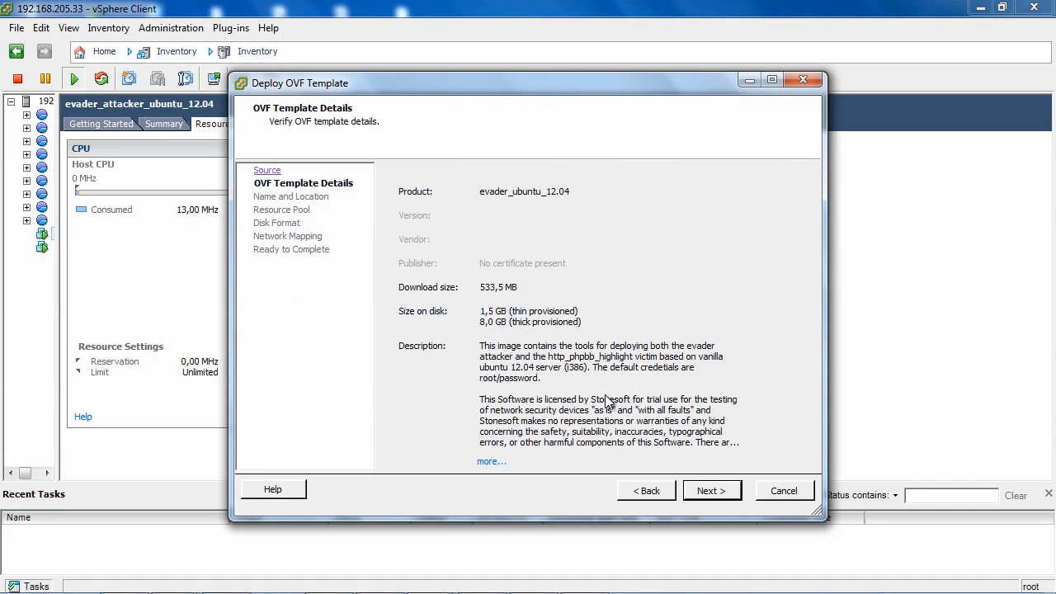
left_click(714, 492)
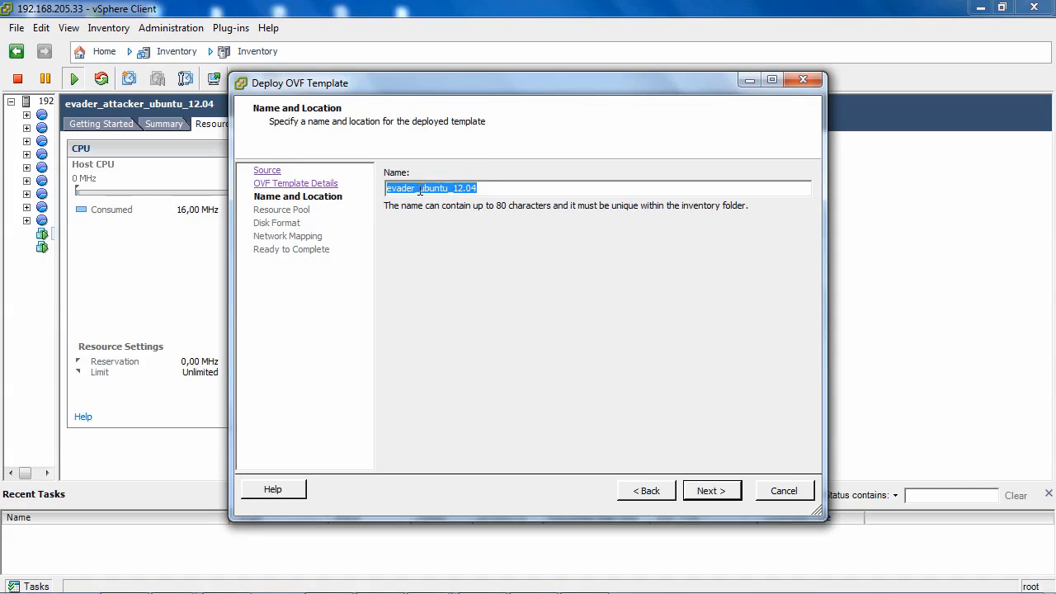
Step: Name the deployed machine evader_victim_ubuntu_12.04, keeping the host 192.168.205.33 as resource pool and the thick provisioned disk format
left_click(420, 188)
type("victim")
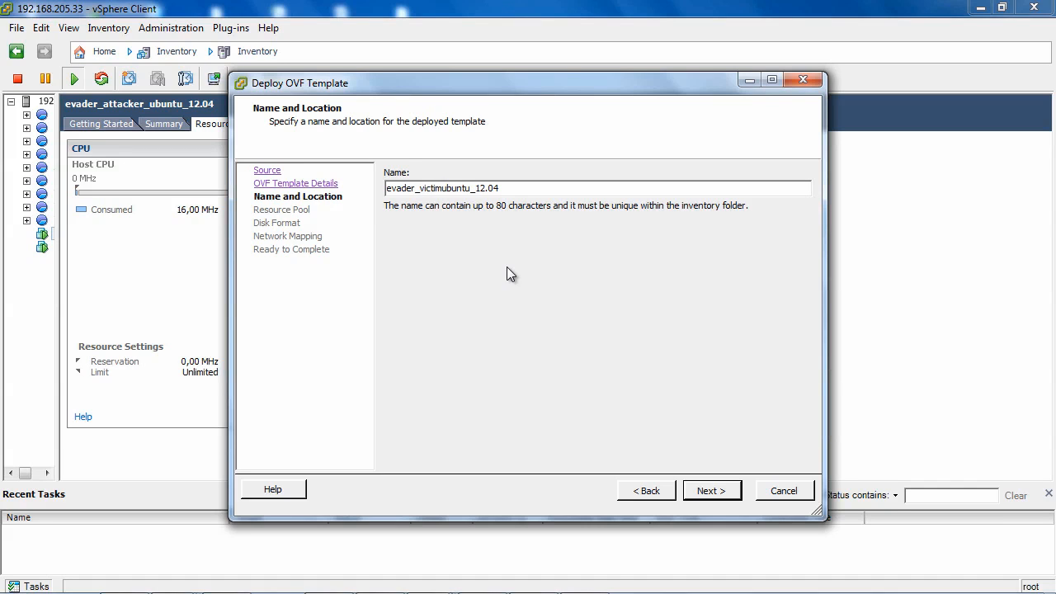
type("_")
left_click(700, 491)
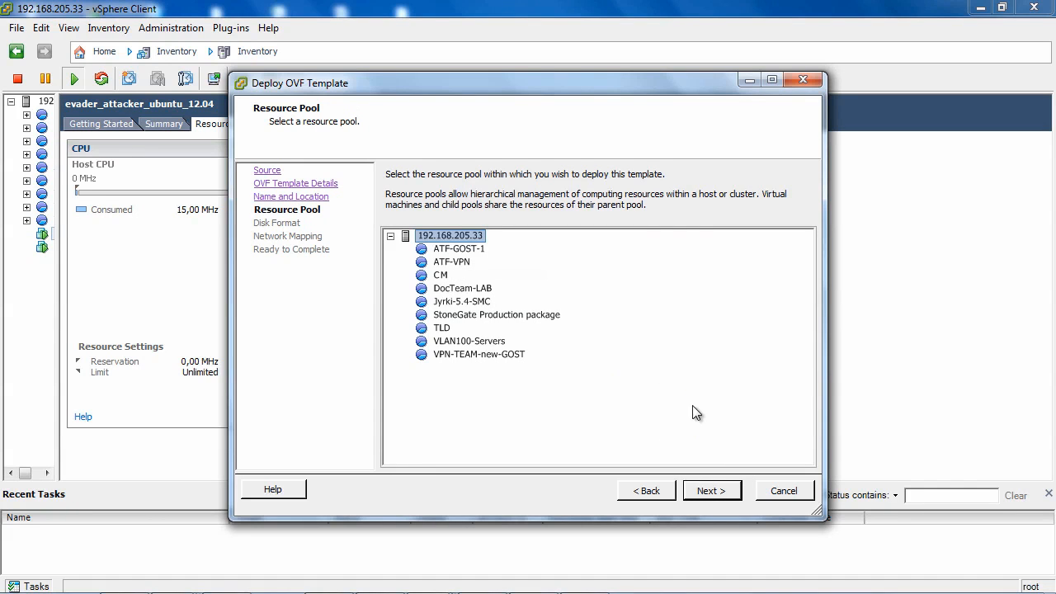
left_click(719, 493)
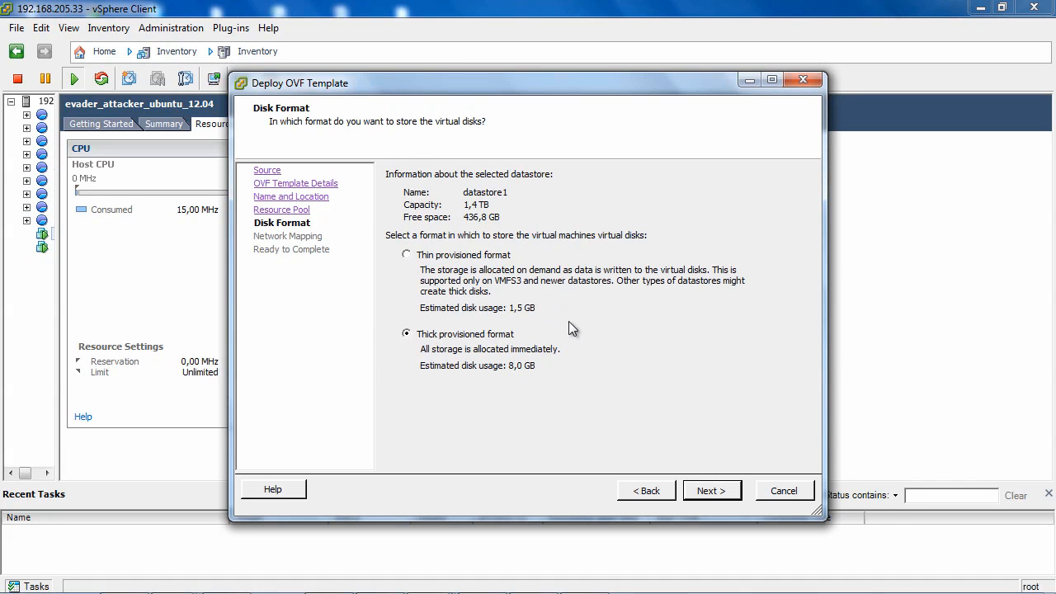
left_click(717, 494)
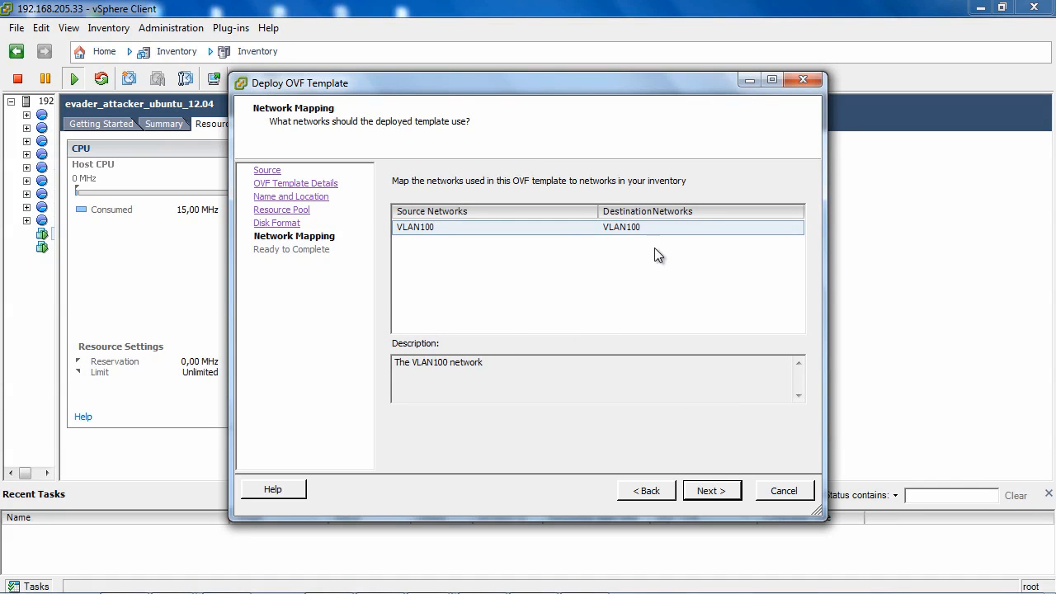
Step: Map the VLAN100 source network to the Target Net destination network and start the deployment
left_click(670, 229)
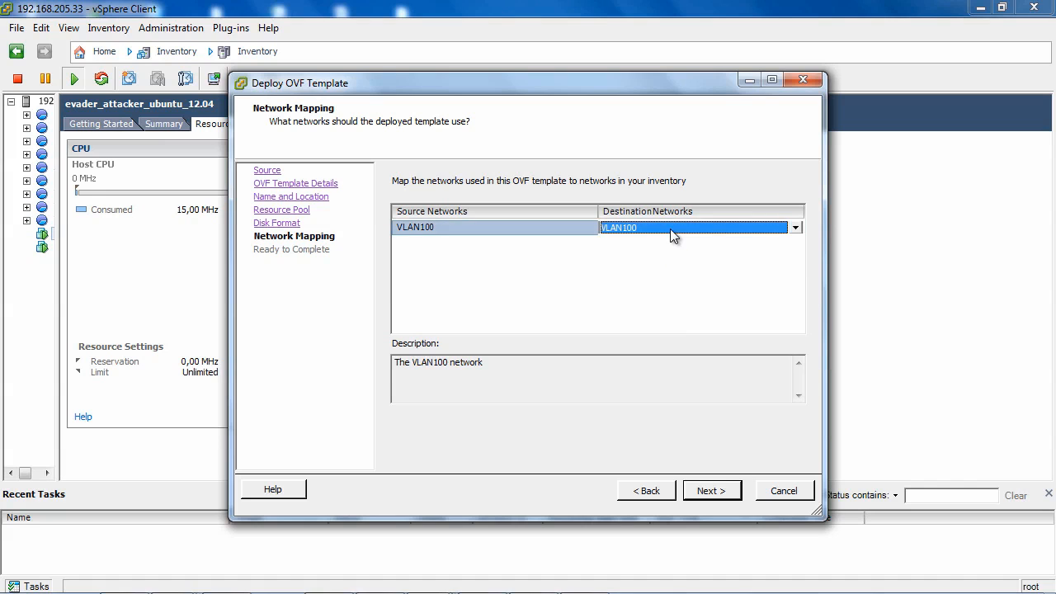
left_click(795, 228)
left_click_drag(797, 258, 797, 301)
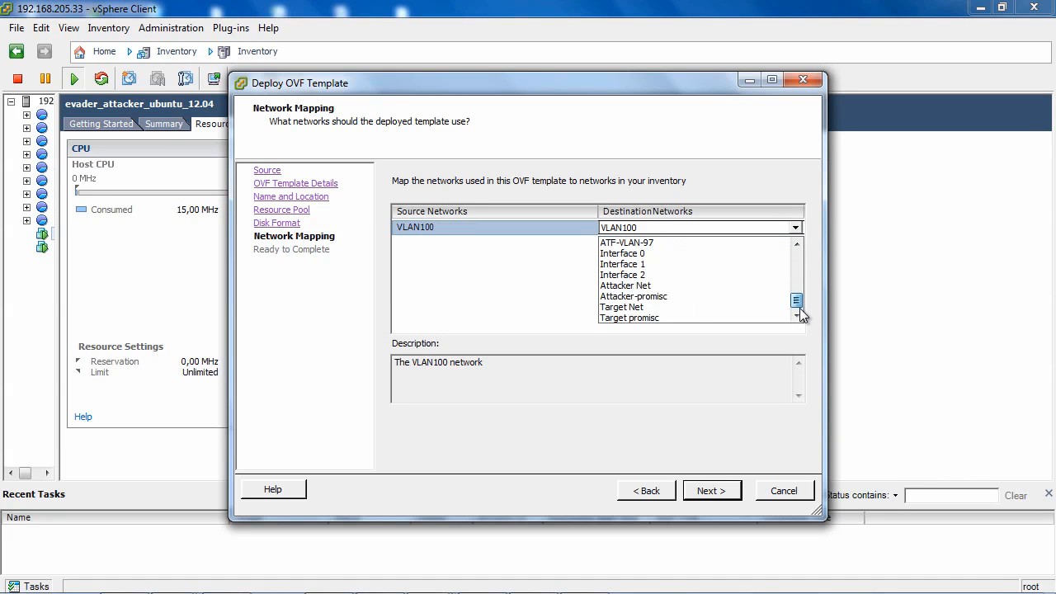
left_click(636, 308)
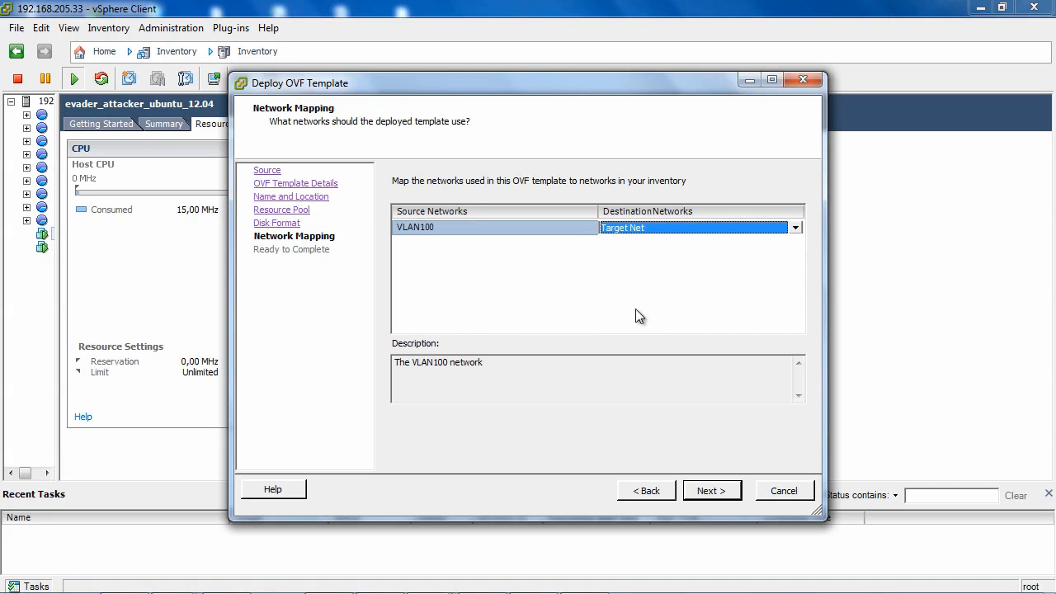
left_click(711, 492)
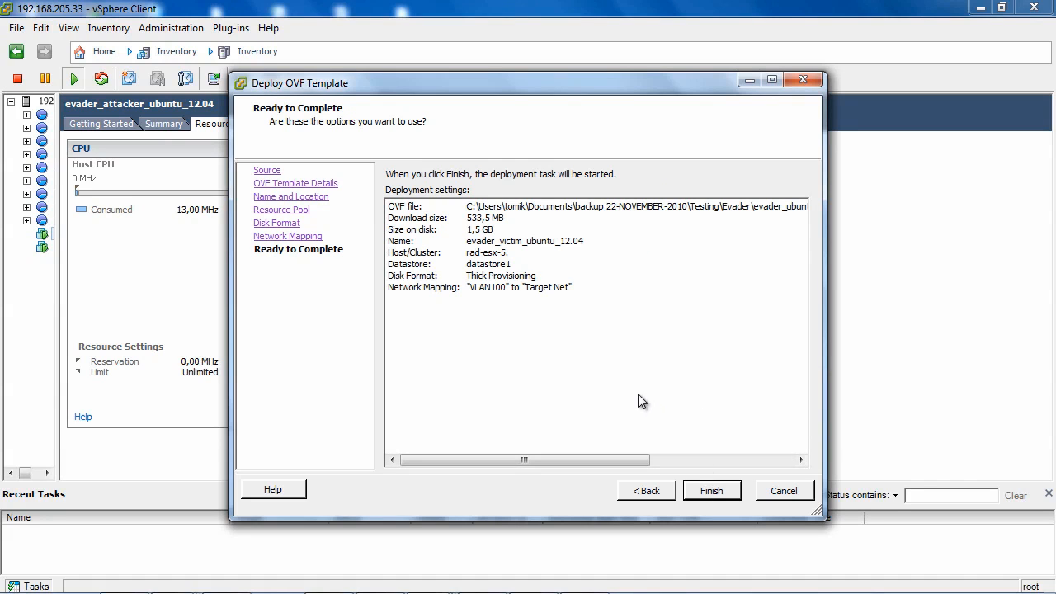
left_click(711, 491)
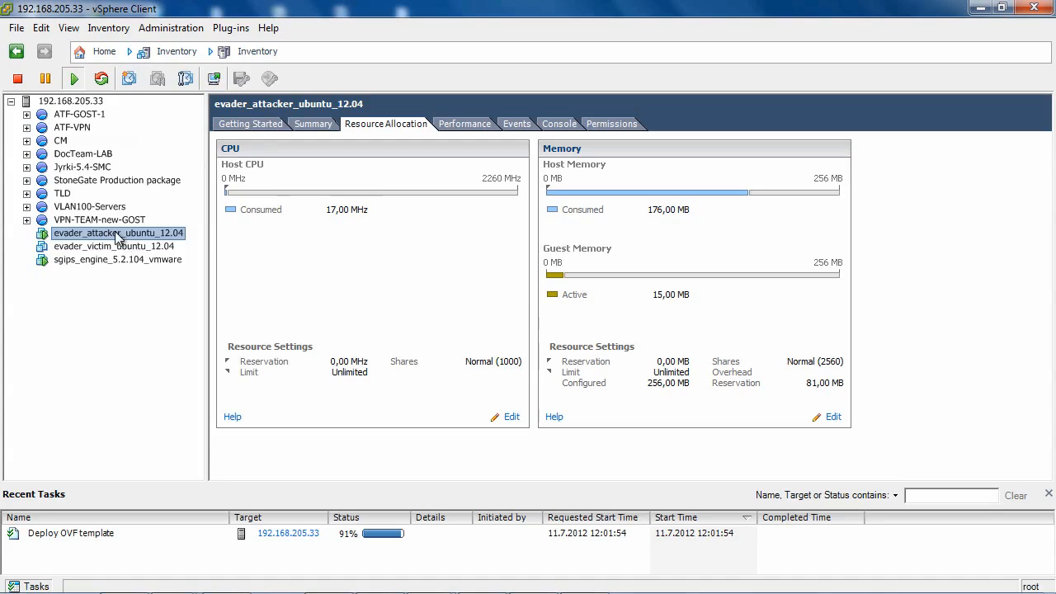
Step: Open the console of the evader_attacker_ubuntu_12.04 virtual machine and log in as root with the account password
right_click(117, 234)
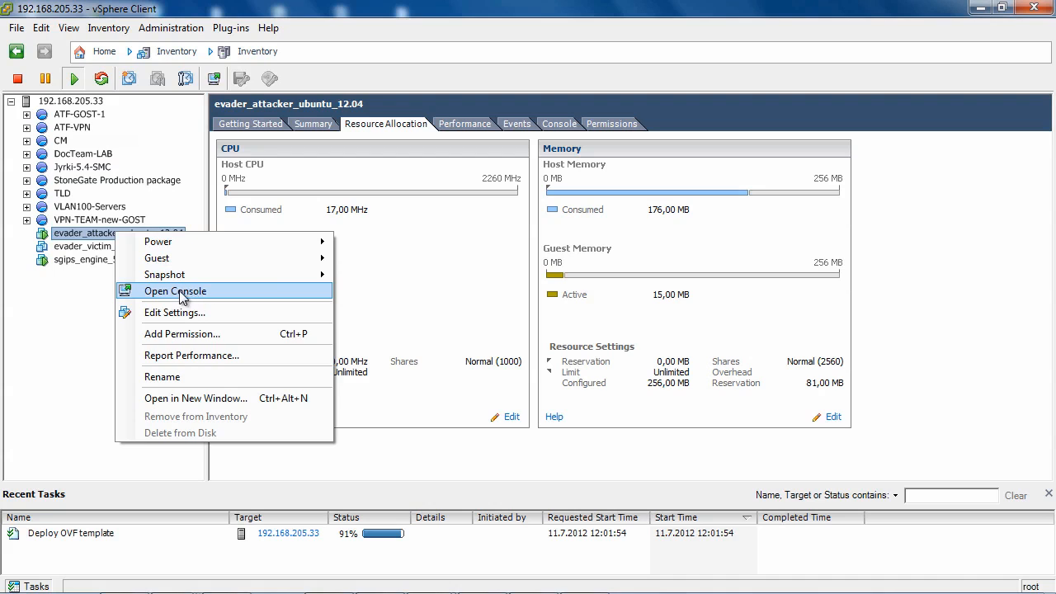
left_click(181, 293)
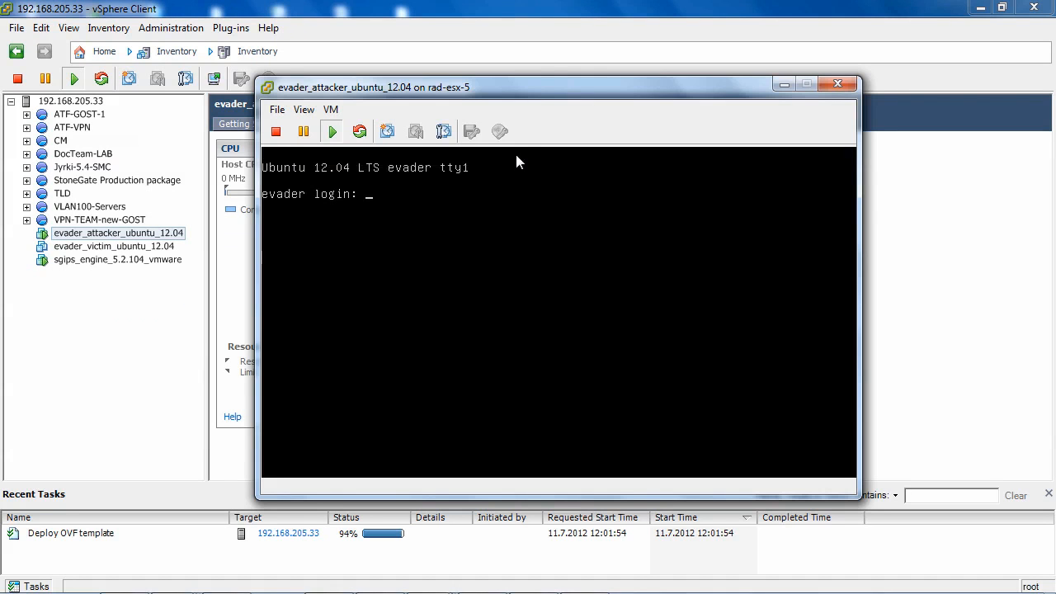
mouse_move(537, 77)
left_mouse_down()
mouse_move(539, 92)
mouse_move(538, 60)
mouse_move(537, 76)
left_mouse_up()
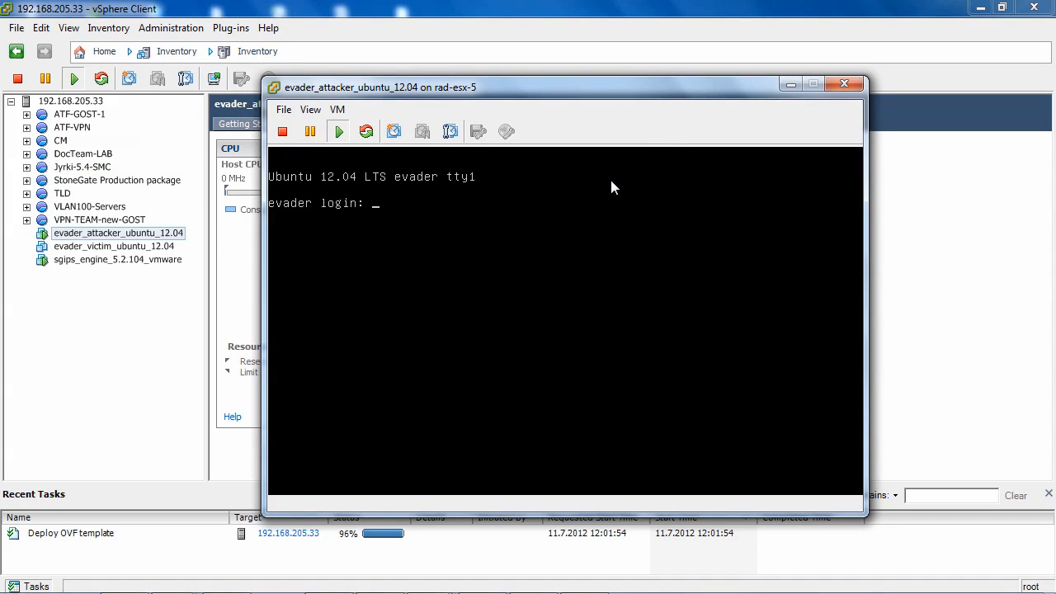
left_click(647, 213)
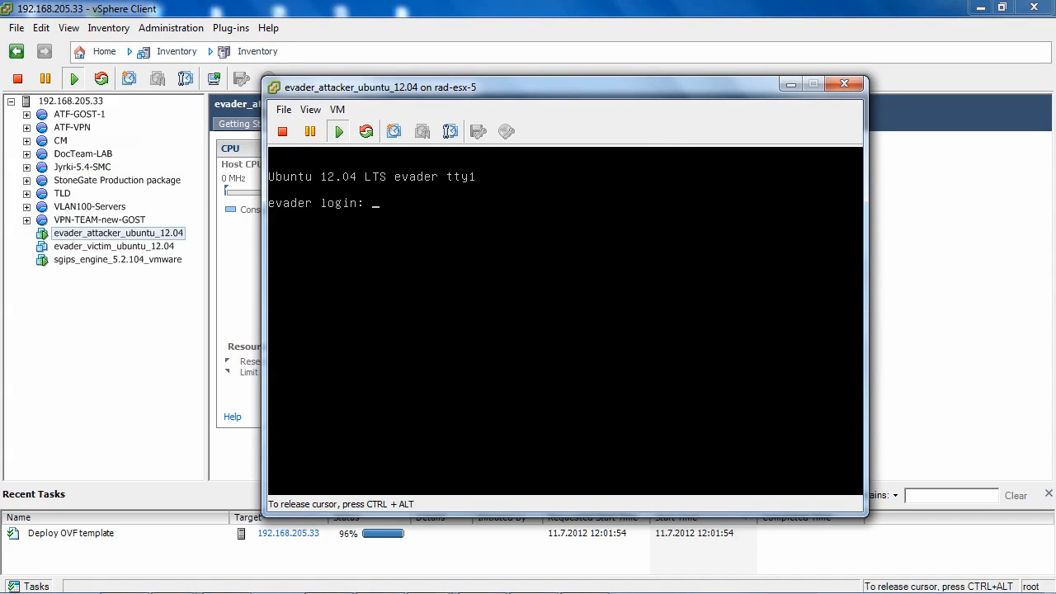
type("root")
key("Return")
key("Return")
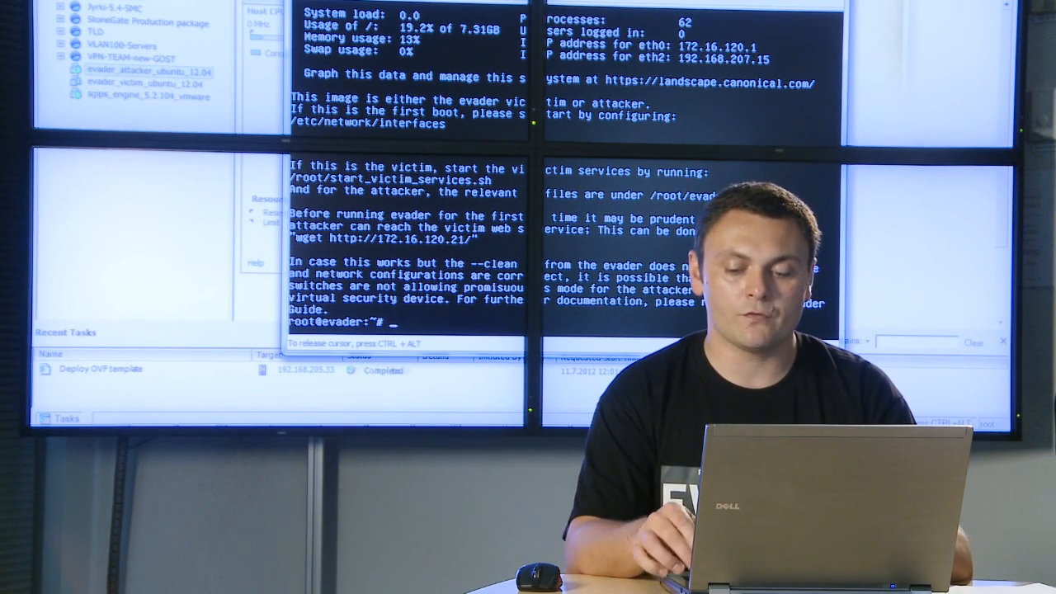
Step: Open the network configuration file /etc/network/interfaces in vi
key("Return")
key("Return")
key("Return")
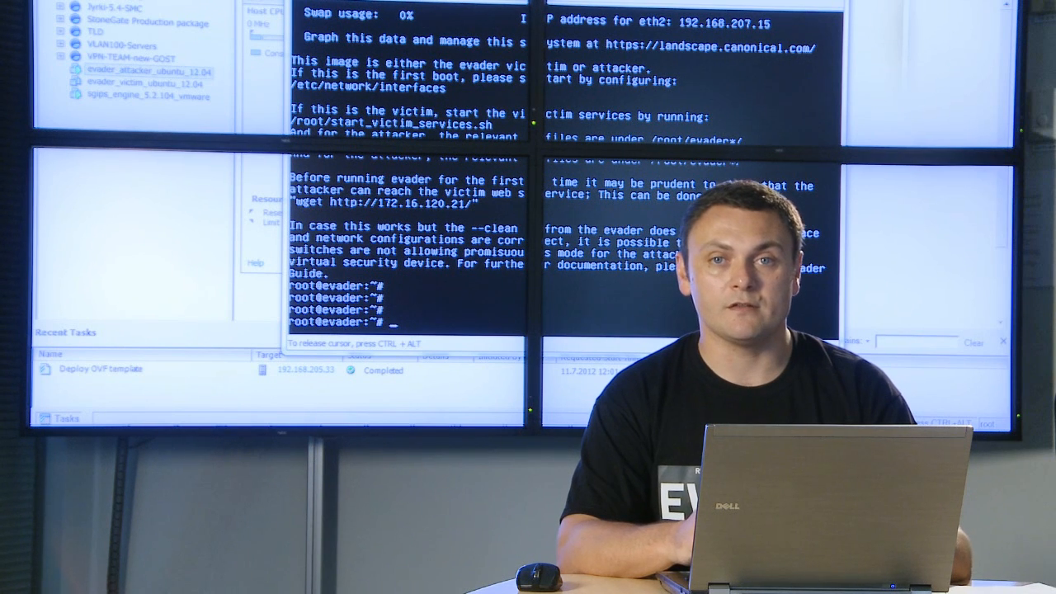
type("vi")
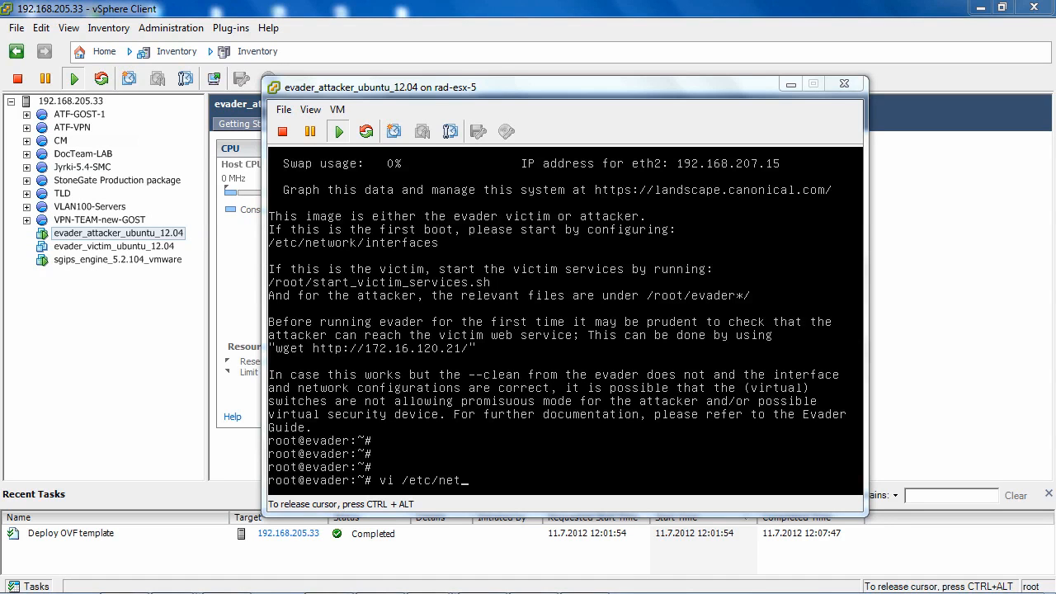
type("/etc/network/in")
key("Tab")
key("Return")
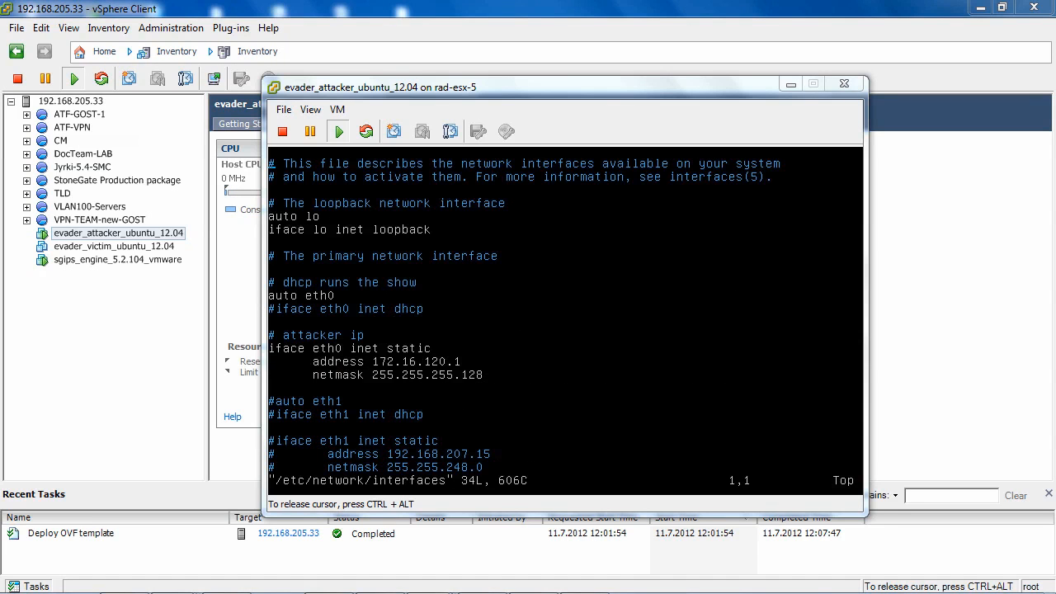
Step: Review the attacker's static eth0 address settings, and write and quit the file with wq!
key("Down")
key("Down")
key("Down")
key("Down")
key("Down")
key("Down")
key("Down")
key("Down")
key("Down")
key("Down")
key("Down")
key("Up")
key("Up")
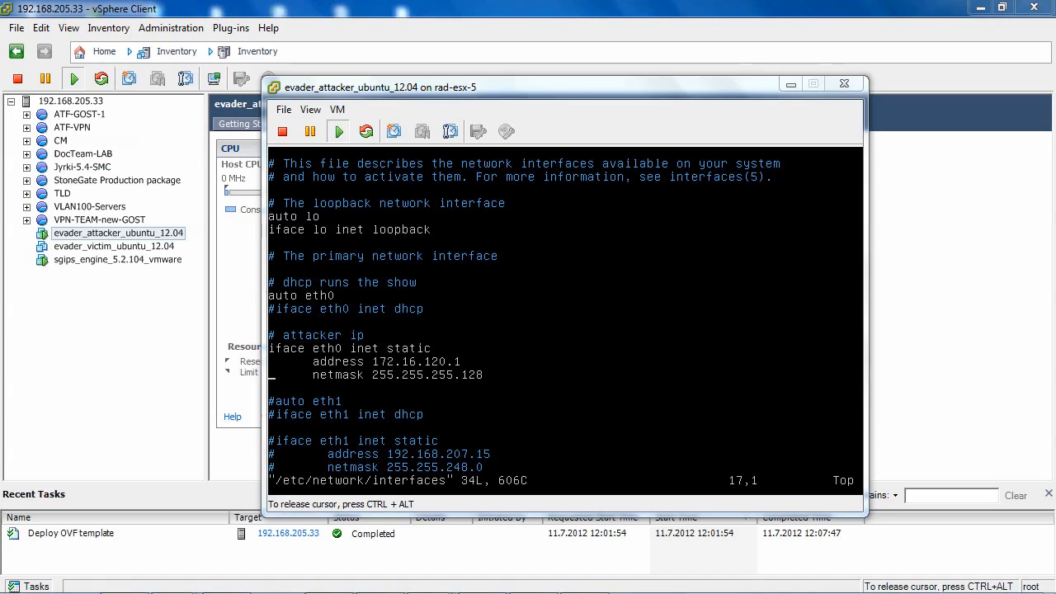
type(":")
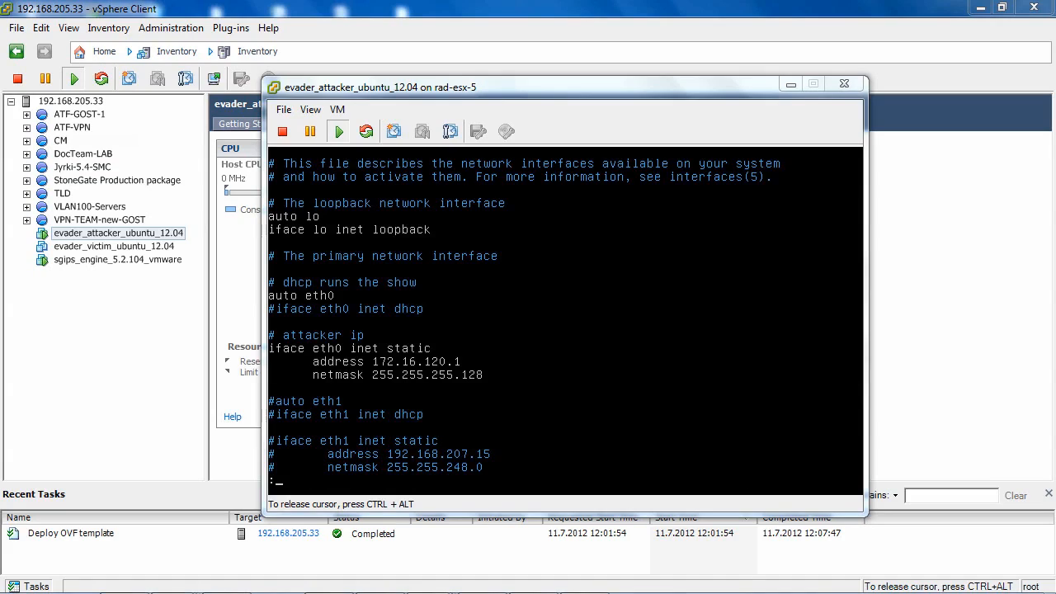
type("wq!")
key("Return")
key("Return")
key("Return")
key("Return")
Step: Restart the attacker's networking service with /etc/init.d/networking restart
type("etc/")
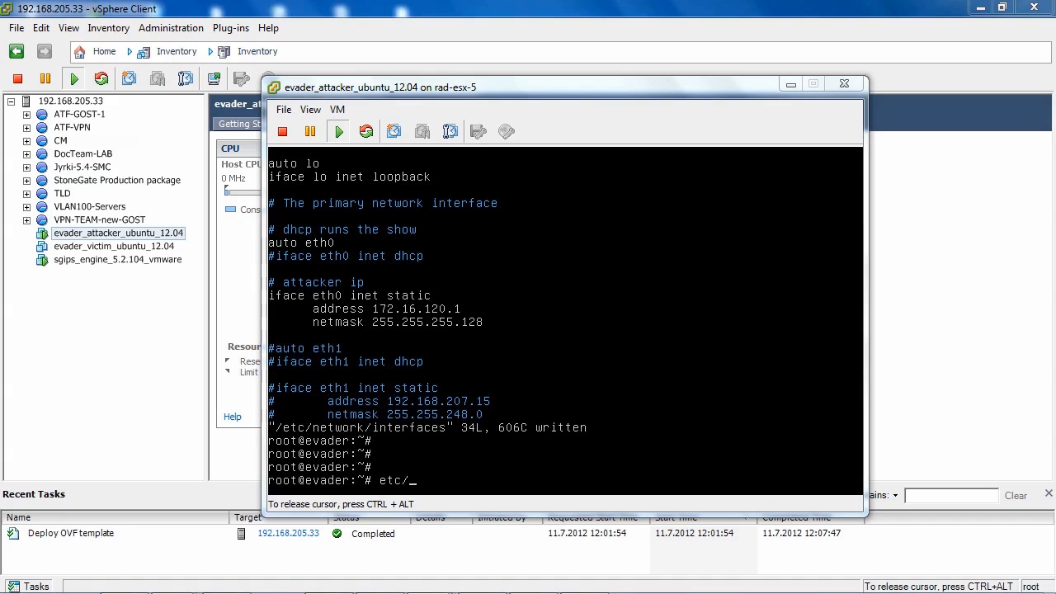
key("Home")
type("/")
key("End")
type("init.d/networking restart")
key("Return")
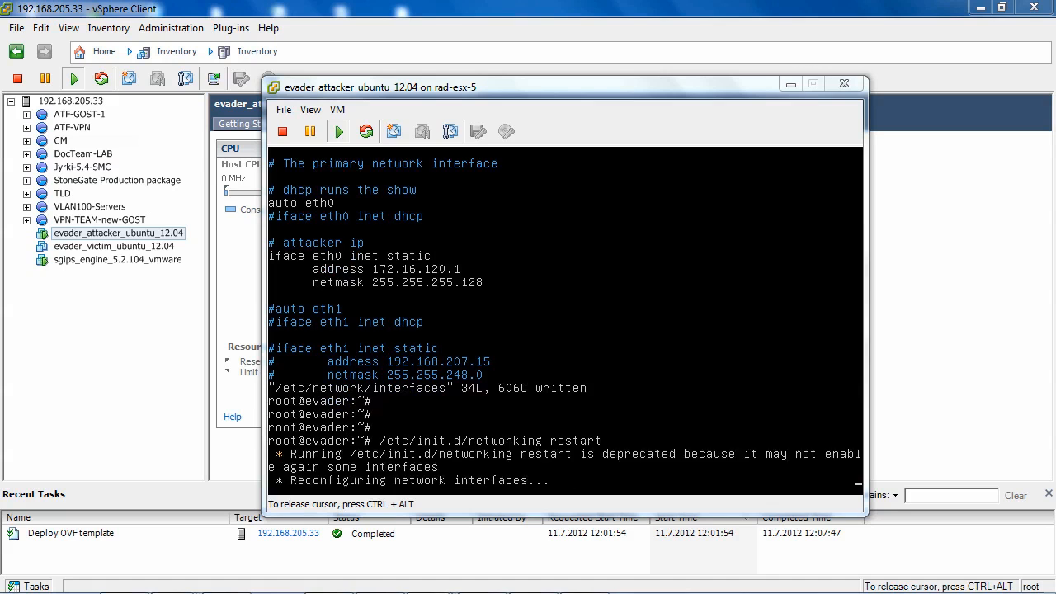
Step: Run ifconfig to check the attacker's network interface addresses
key("Return")
key("Return")
type("ifconfig")
key("Return")
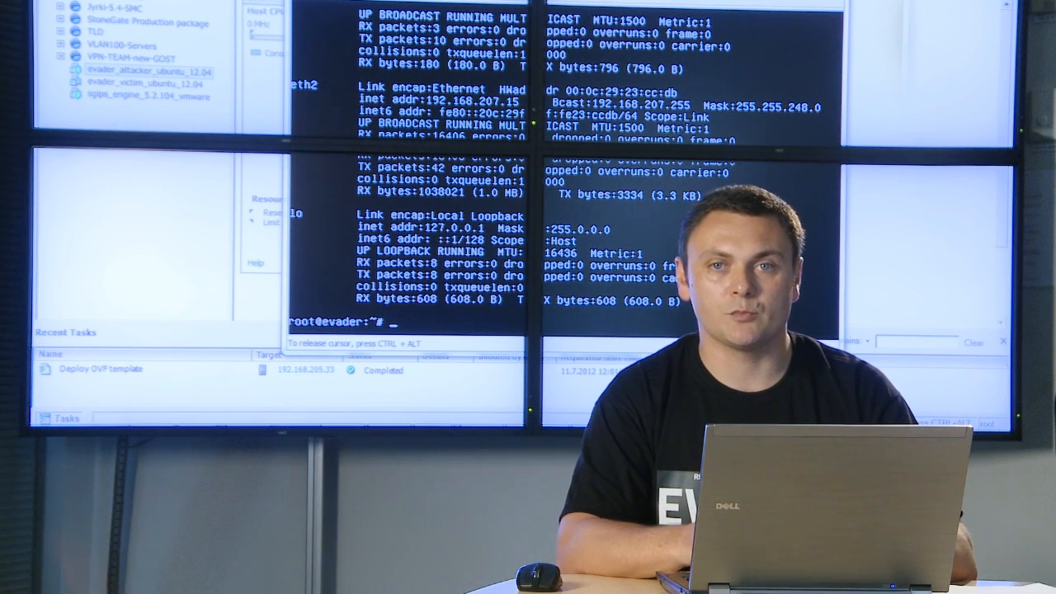
key("Return")
key("Return")
key("Return")
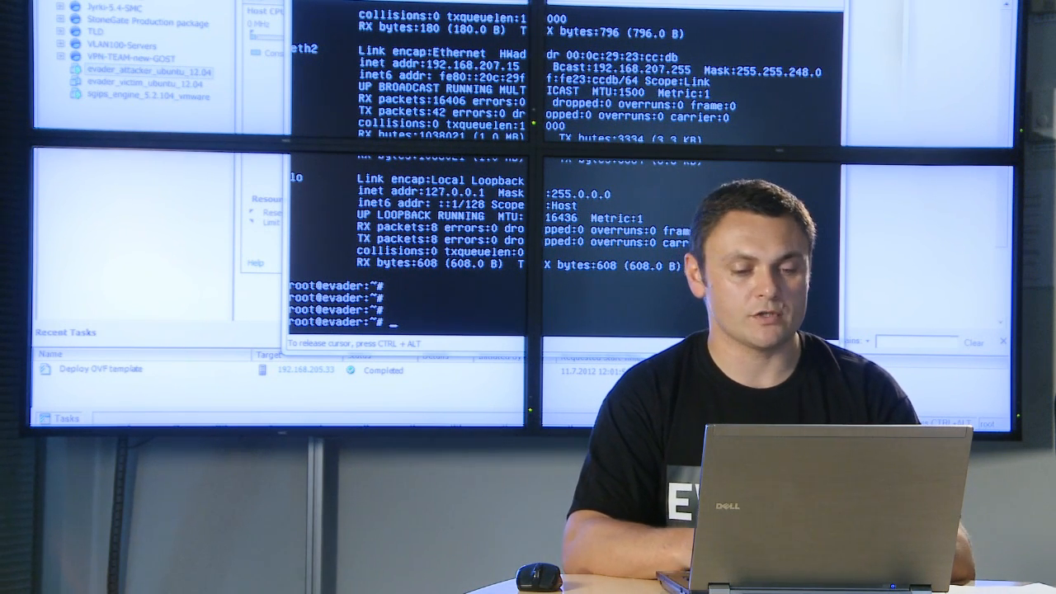
key("Return")
key("Return")
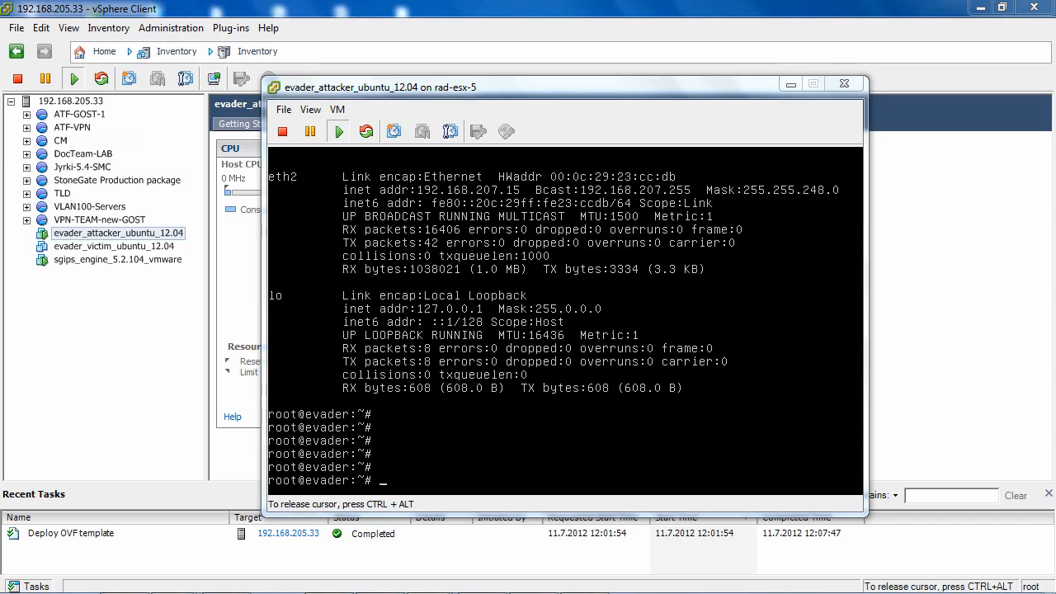
Step: Print the working directory with pwd and change into the evader_0_9_8_556 directory
type("pwd")
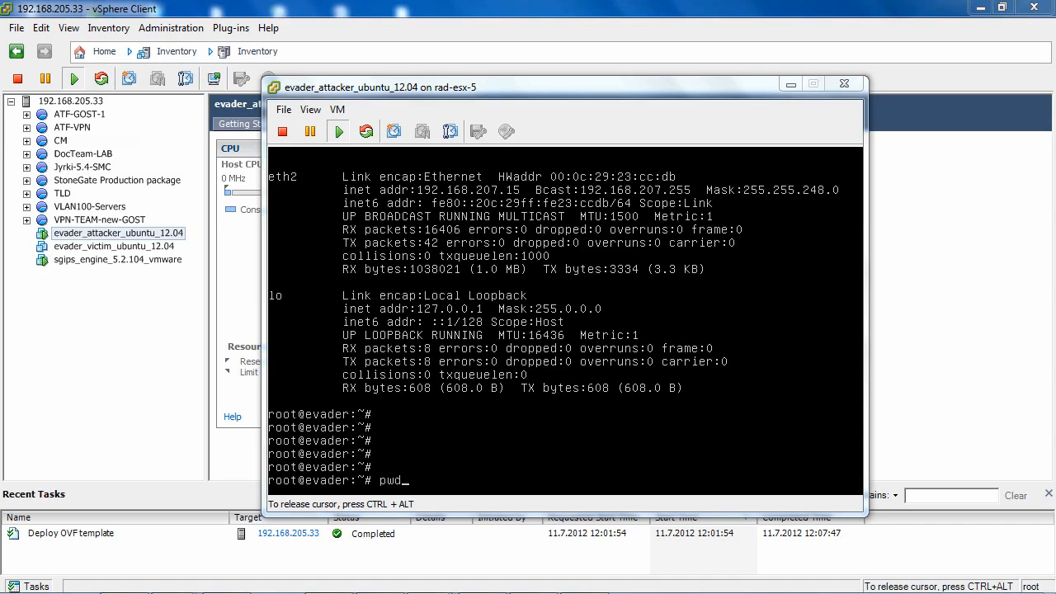
key("Return")
type("cd e")
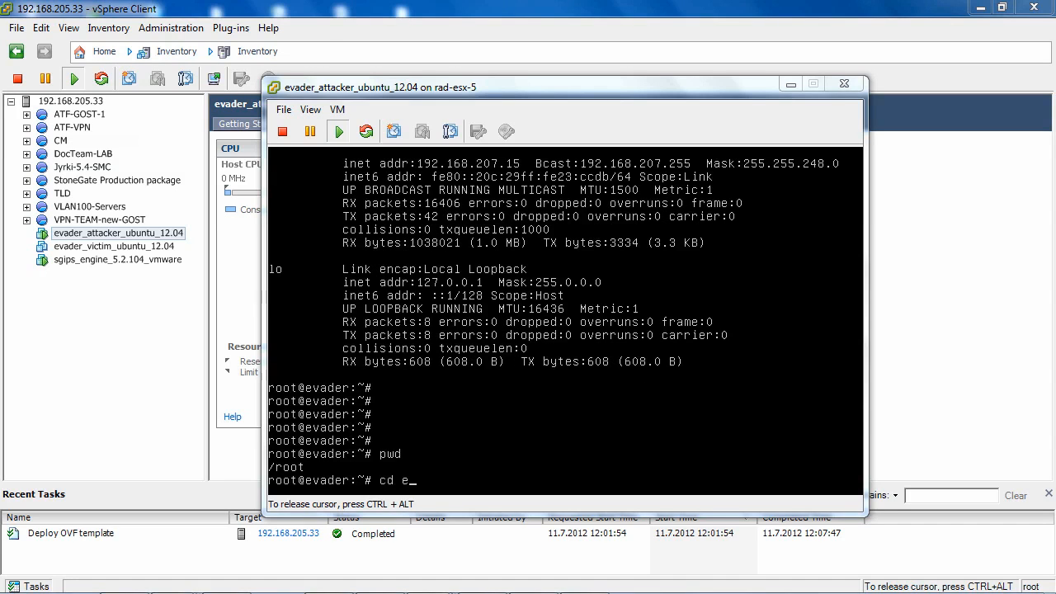
key("Tab")
key("Return")
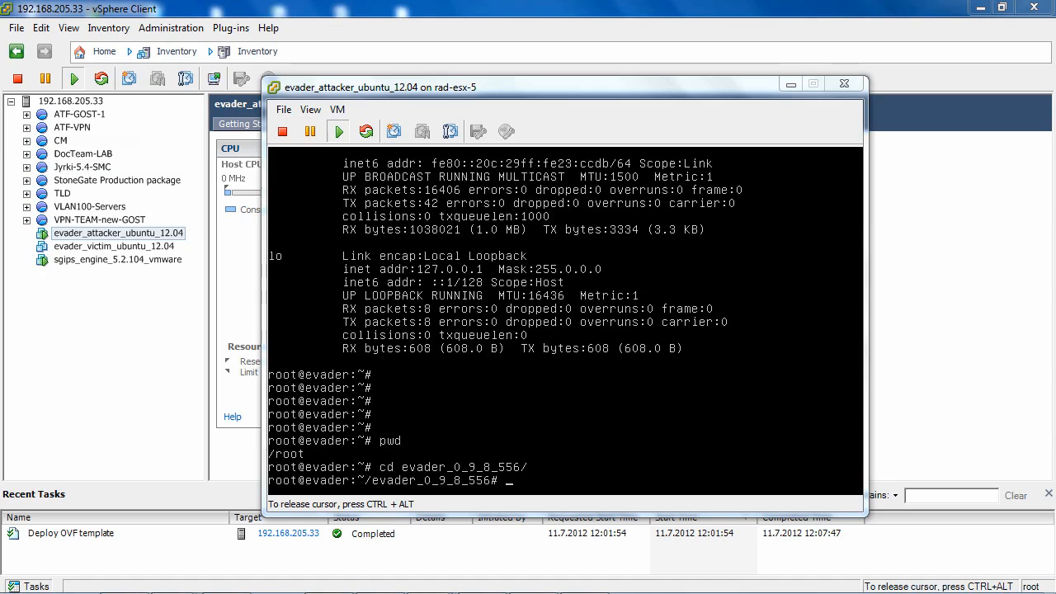
key("Return")
key("Return")
key("Return")
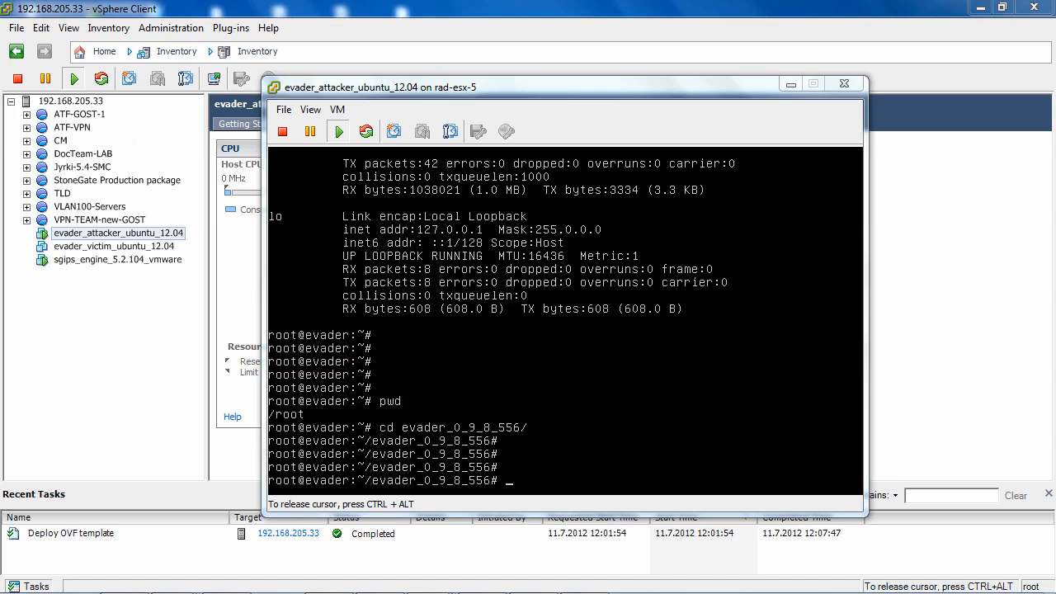
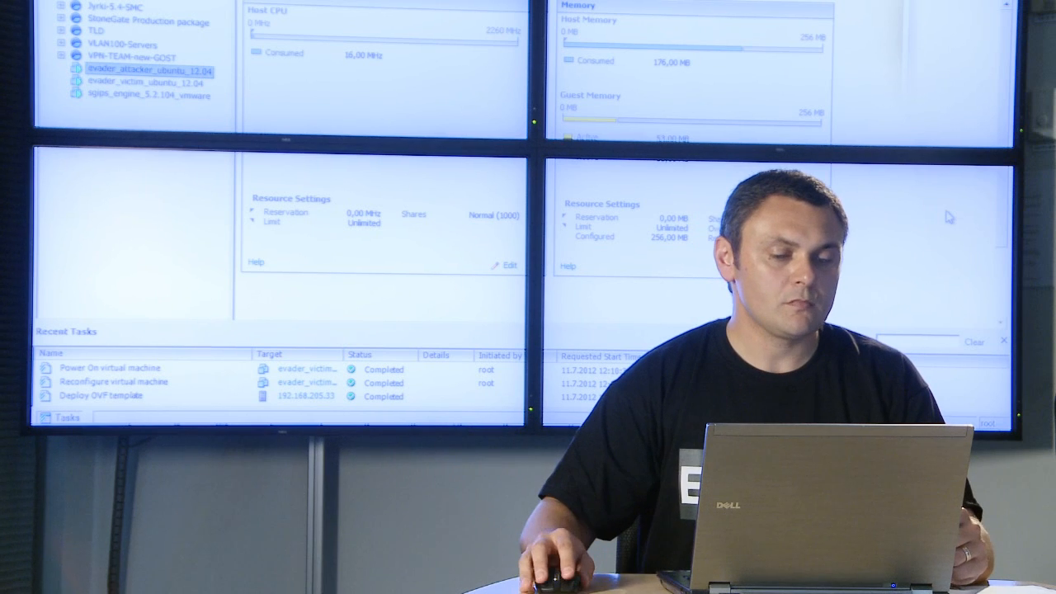
Step: Open the console of the evader_victim_ubuntu_12.04 virtual machine and reposition its window
left_click(124, 83)
right_click(122, 83)
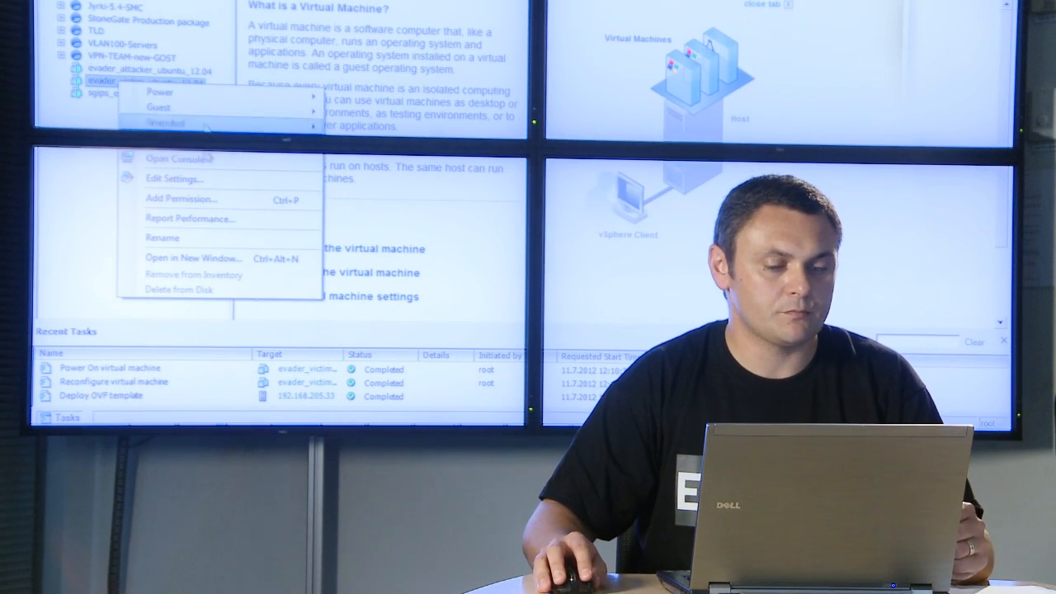
left_click(189, 165)
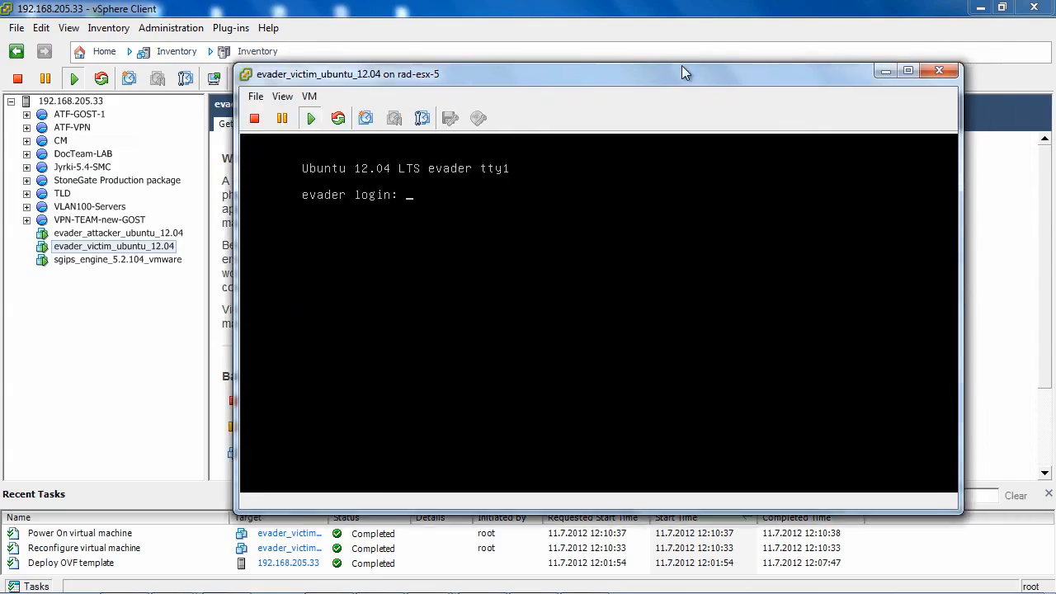
left_click_drag(681, 65, 652, 66)
Step: Log in to the victim machine's console as root with the account password
left_click(633, 192)
type("root")
key("Return")
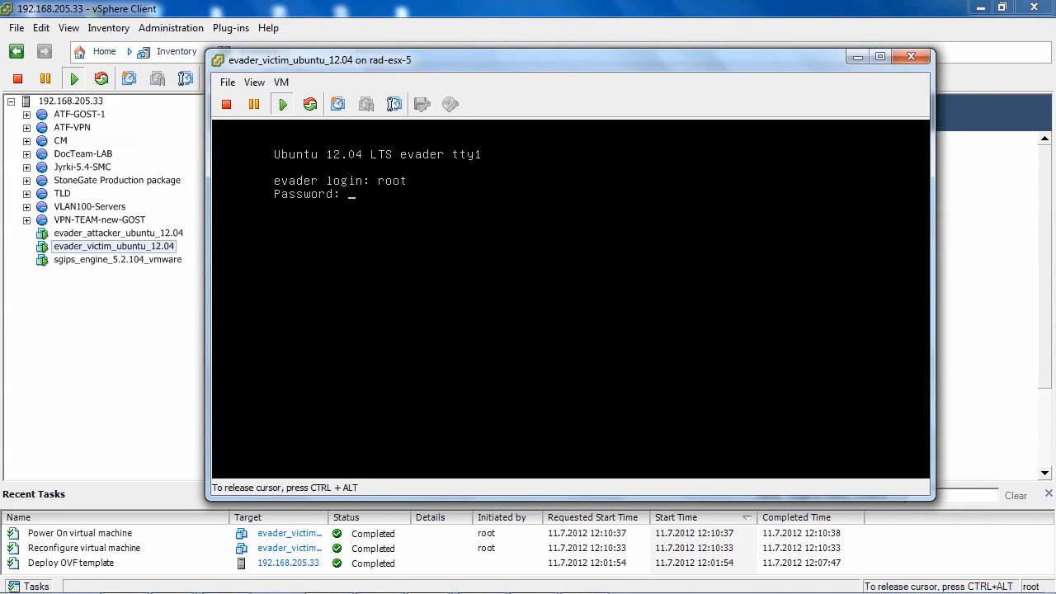
key("Return")
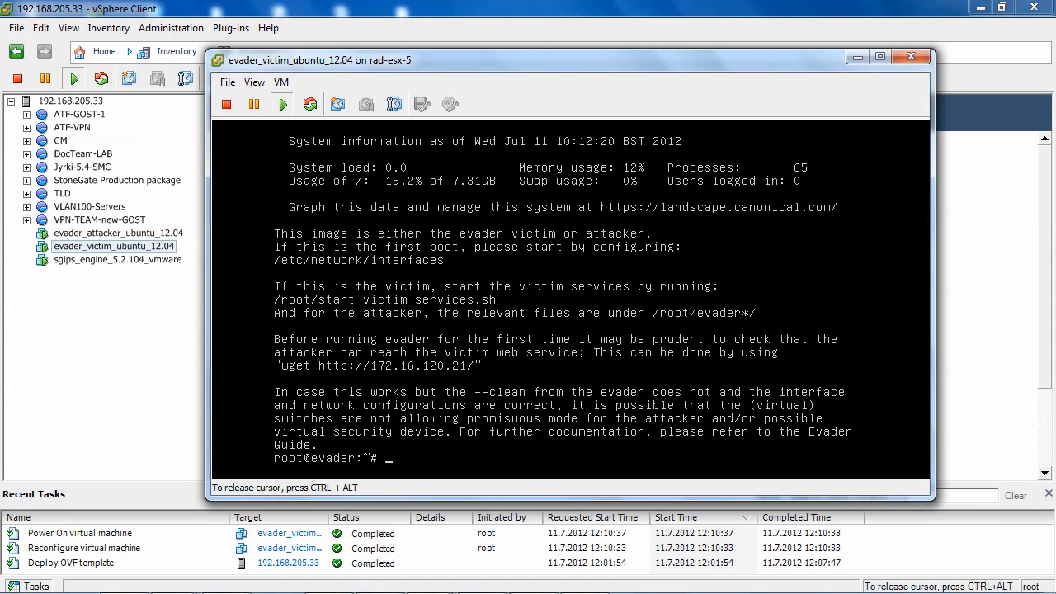
Step: Open /etc/network/interfaces in vi on the victim machine
key("Return")
key("Return")
type("v")
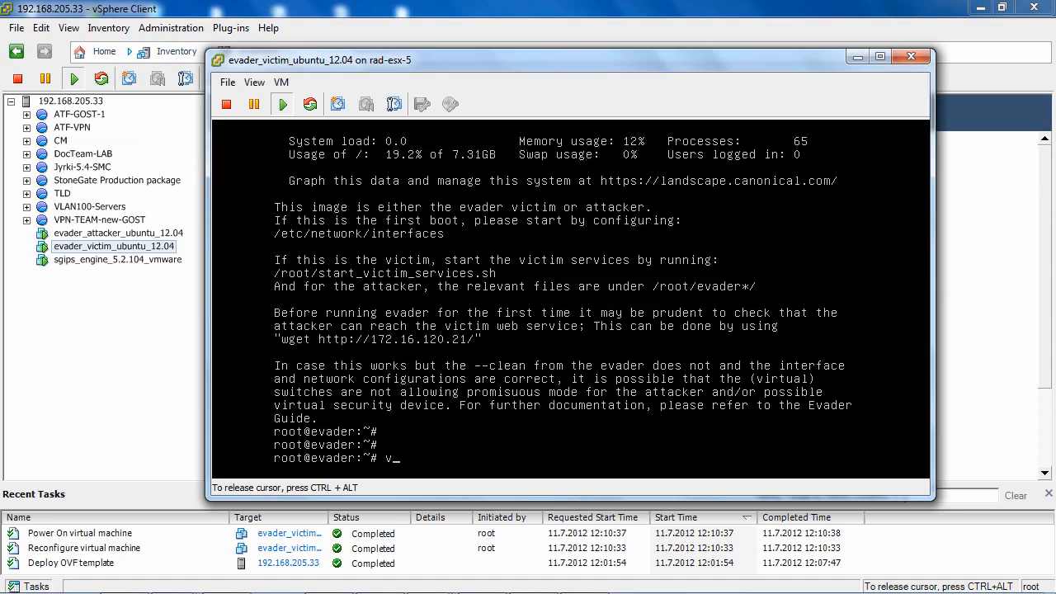
type("i /etc/network/interface")
type("s")
key("Return")
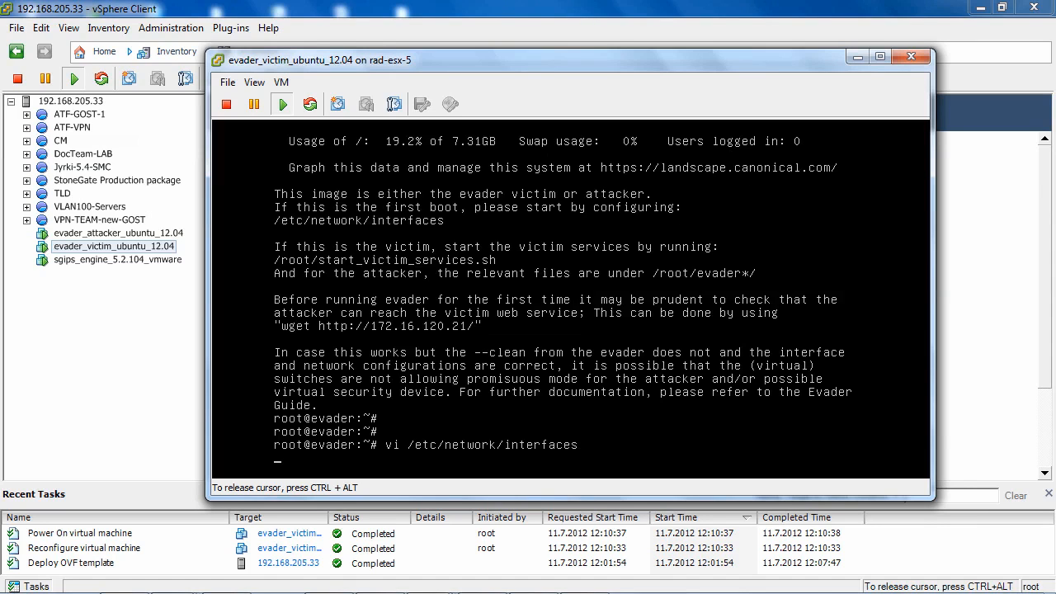
Step: Uncomment the four eth0 lines under the victim ip heading, including address 172.16.120.21 and its netmask, and write and quit with wq!
key("Down")
key("Down")
key("Down")
key("Down")
key("Down")
key("Down")
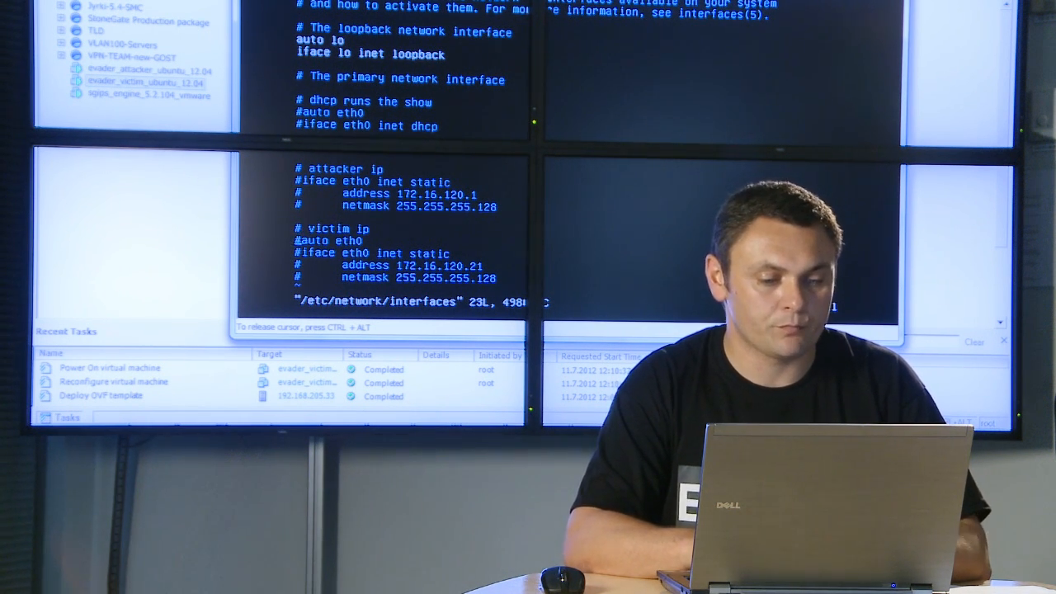
key("x")
key("Down")
key("x")
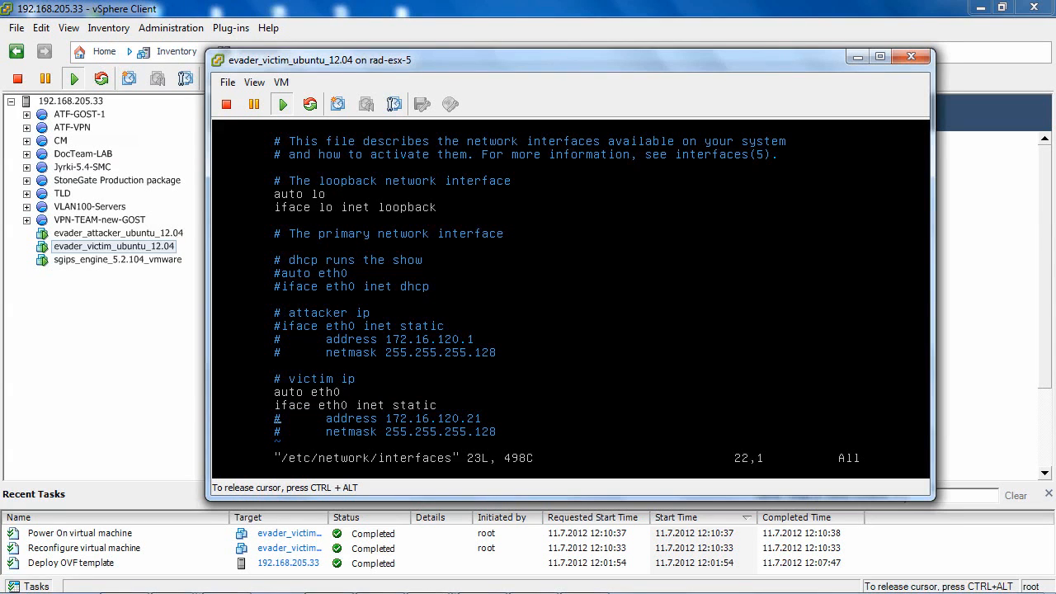
key("x")
key("x")
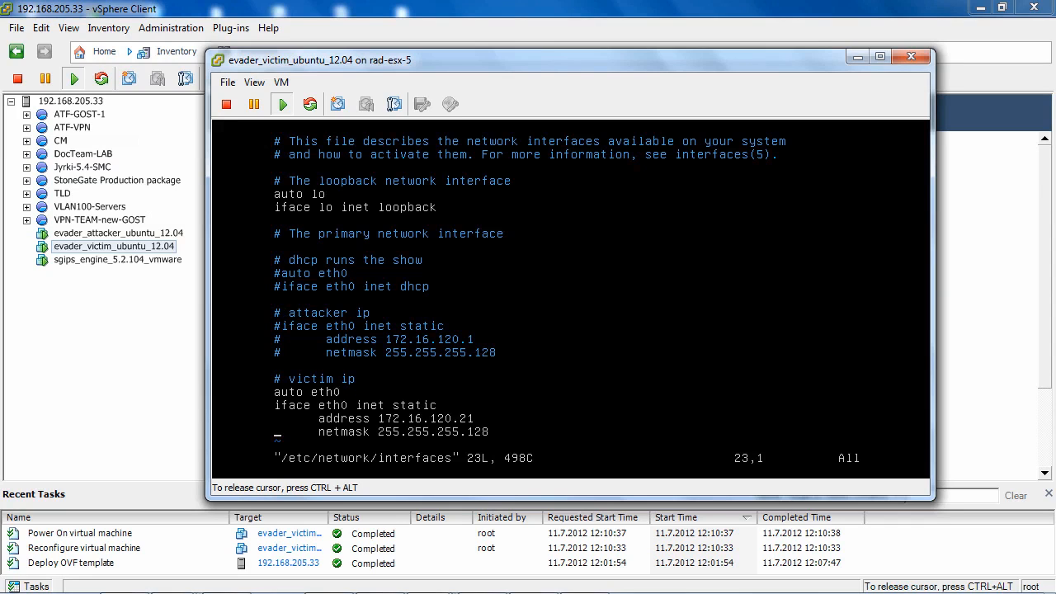
type(":wq!")
key("Return")
key("Return")
key("Return")
key("Return")
Step: Restart the victim's networking service with /etc/init.d/networking restart
type("/etc/")
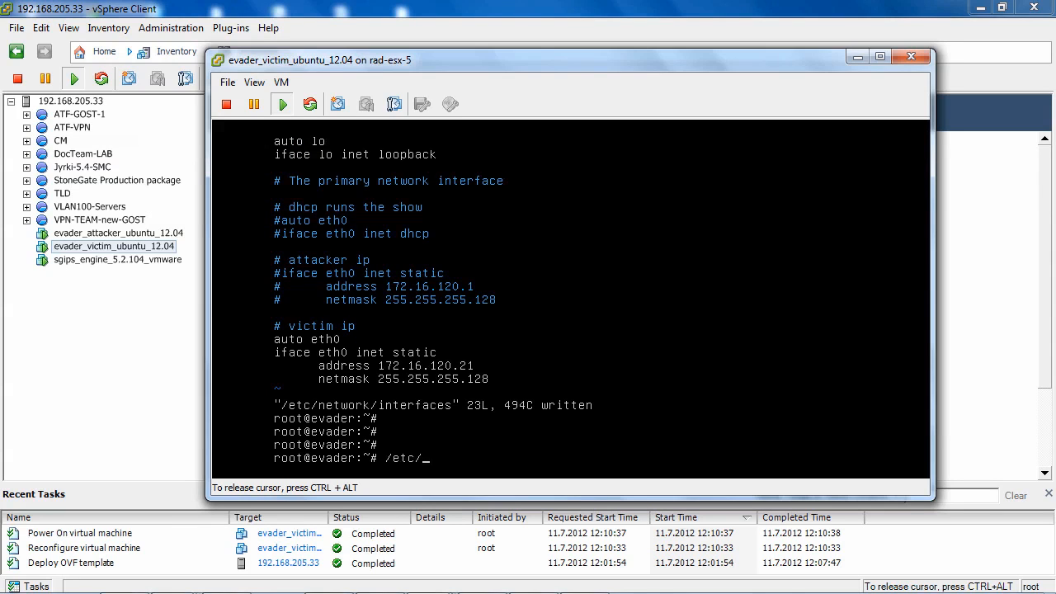
type("init.d/networ")
key("Tab")
type("restart")
key("Return")
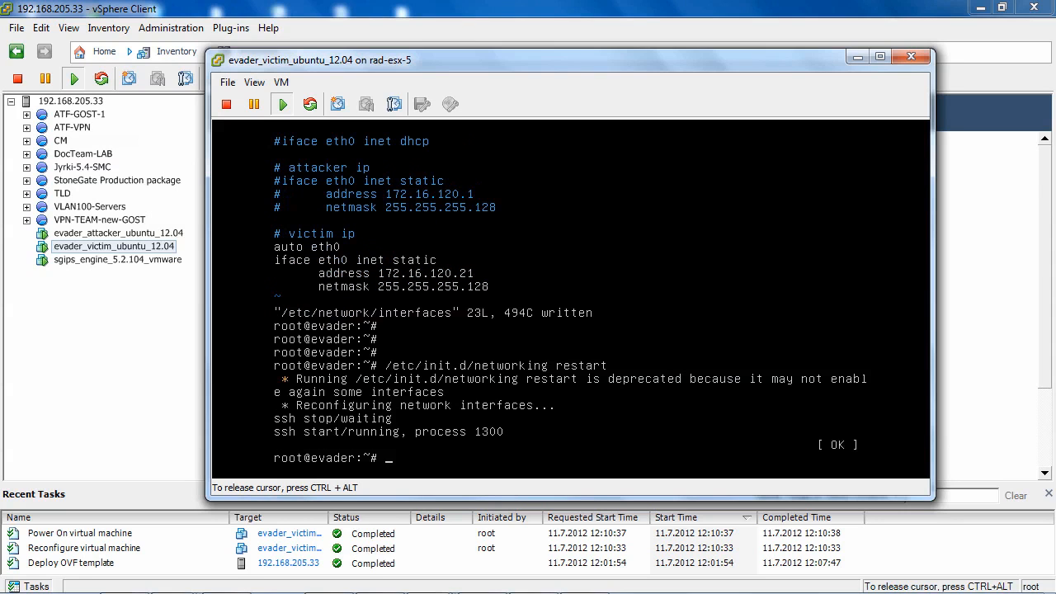
Step: Start the victim services by running ./start_victim_services.sh from root's home directory
key("Return")
key("Return")
key("Return")
key("Return")
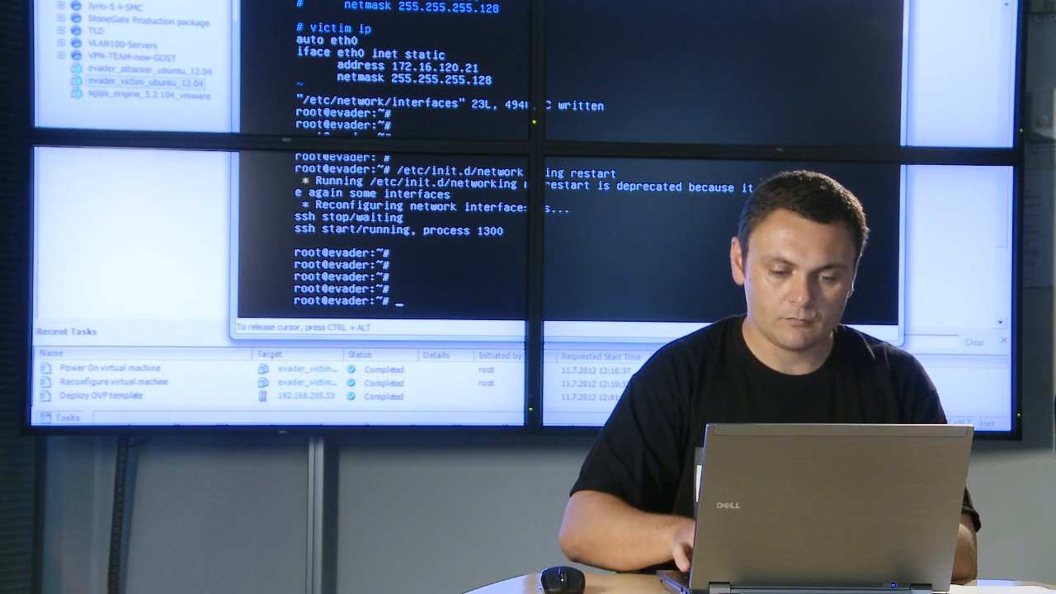
type("./")
type("start")
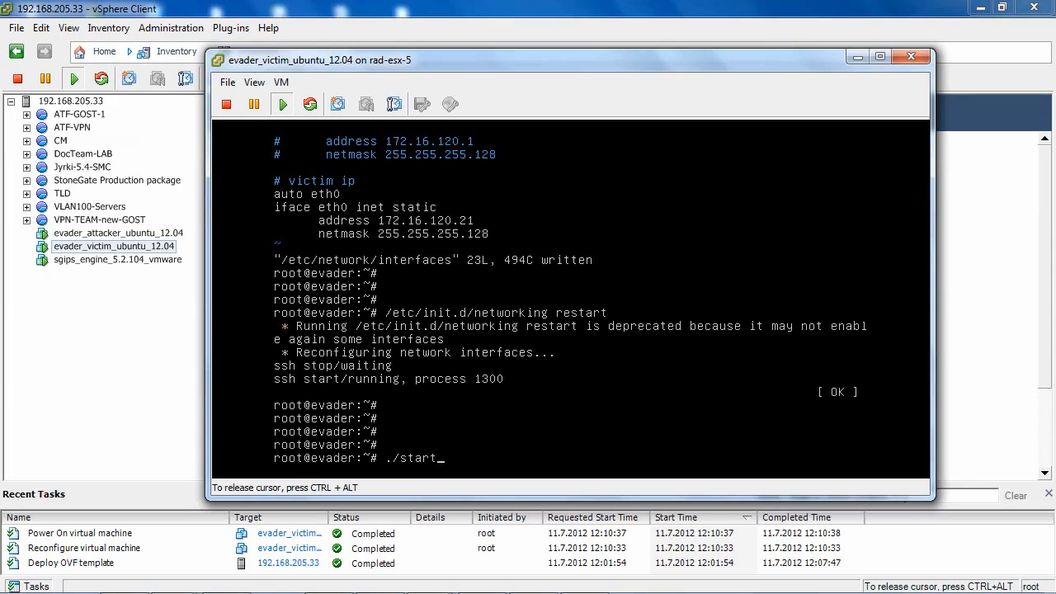
type("_victim_services.sh")
key("Return")
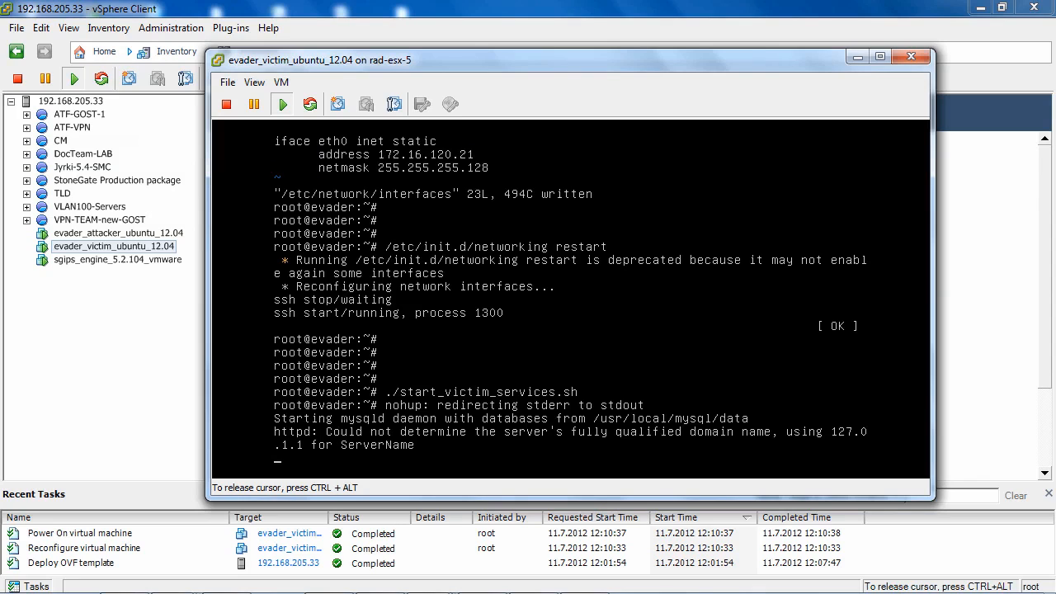